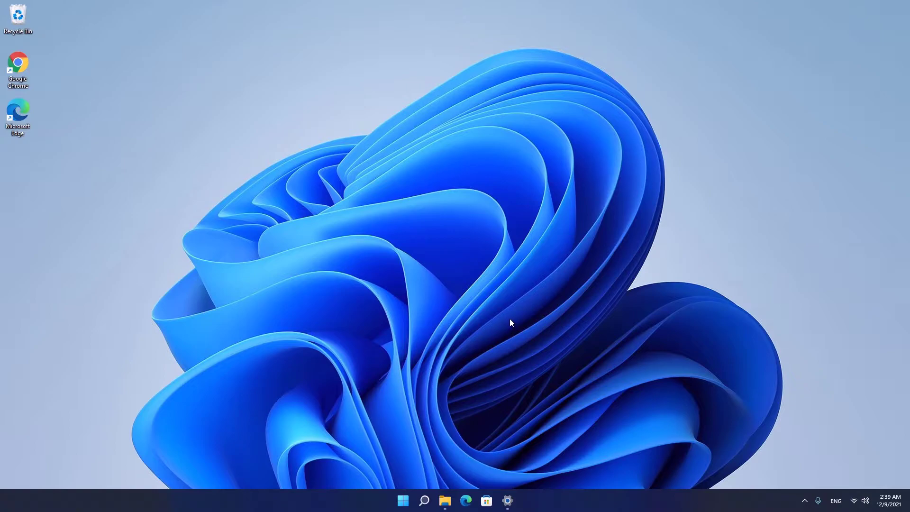
Step: Check in Task Manager's CPU performance details whether virtualization is enabled on the PC
{"action": "key", "text": "super+x"}
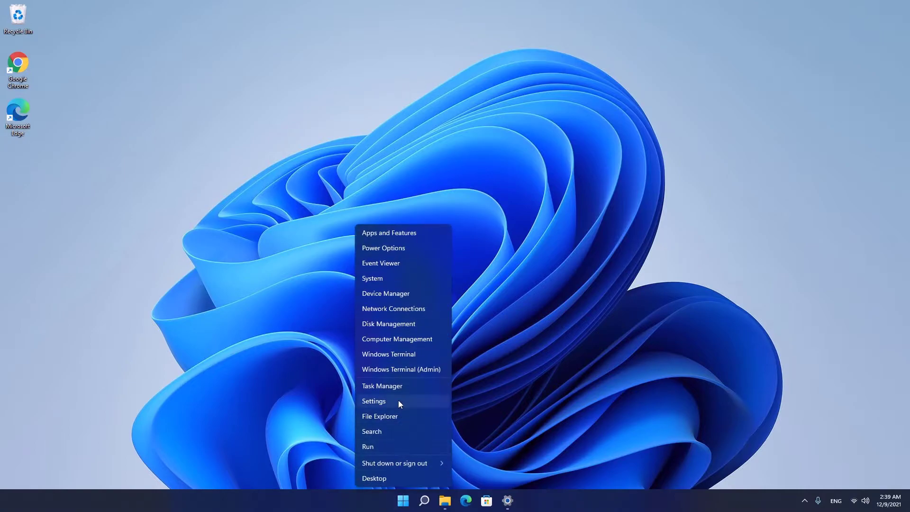
{"action": "left_click", "coordinate": [390, 388]}
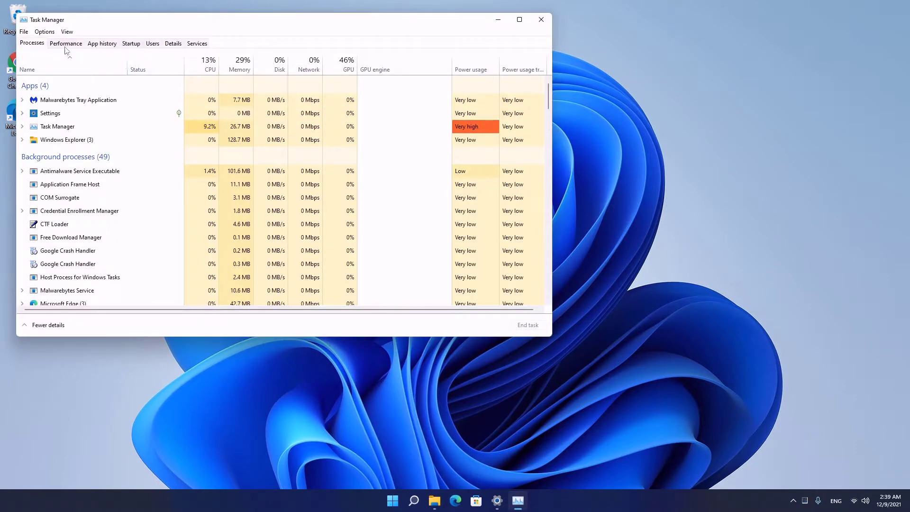
{"action": "left_click", "coordinate": [61, 44]}
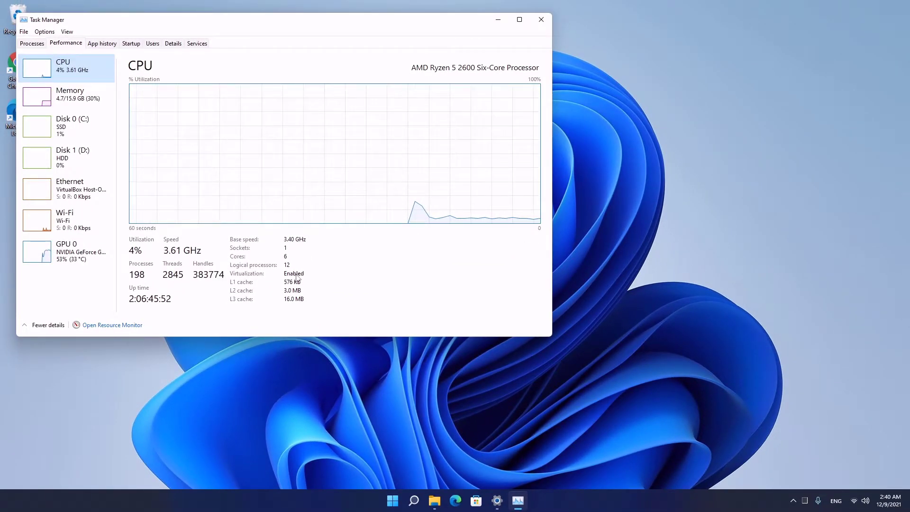
{"action": "key", "text": "alt+F4"}
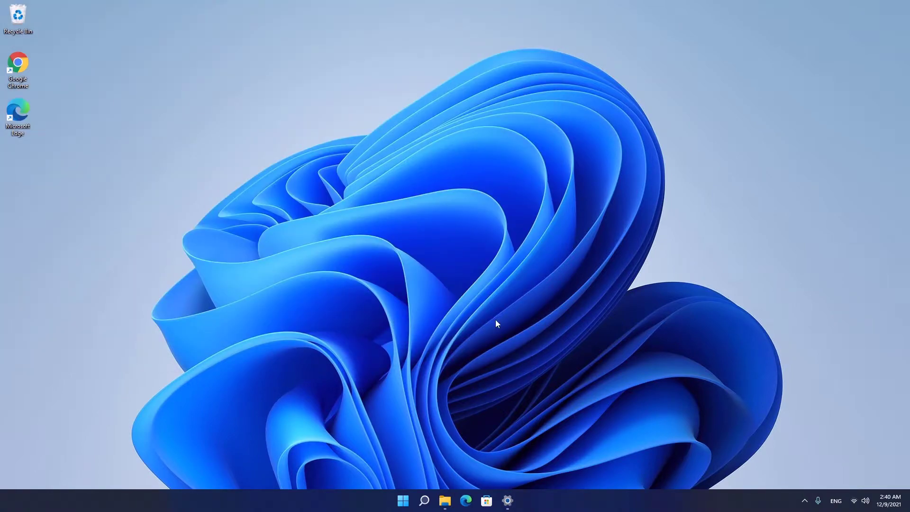
Step: Look up the motherboard model under BaseBoard Product in System Information
{"action": "key", "text": "super"}
{"action": "type", "text": "system Information"}
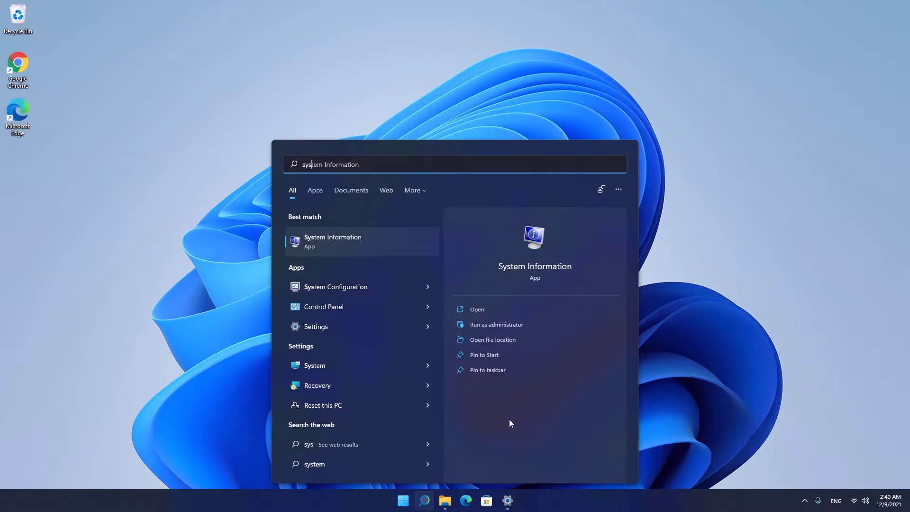
{"action": "left_click", "coordinate": [474, 312]}
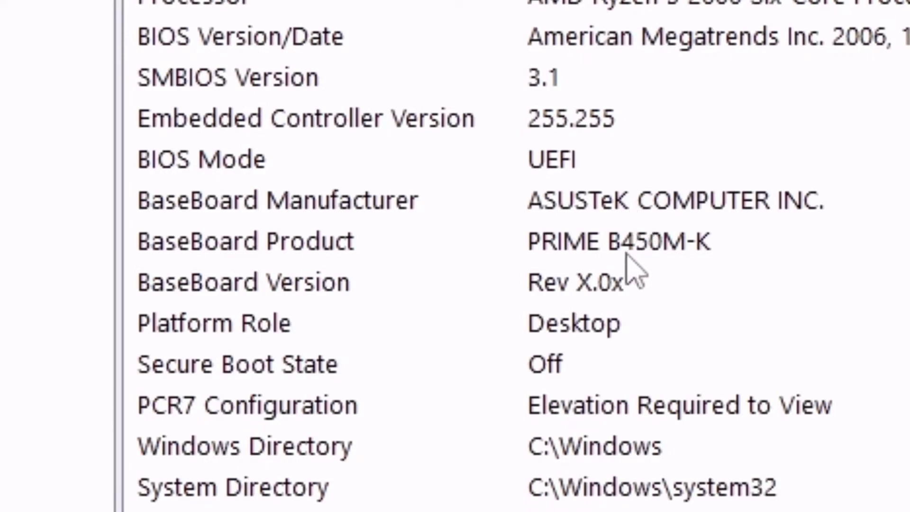
{"action": "left_click", "coordinate": [656, 257]}
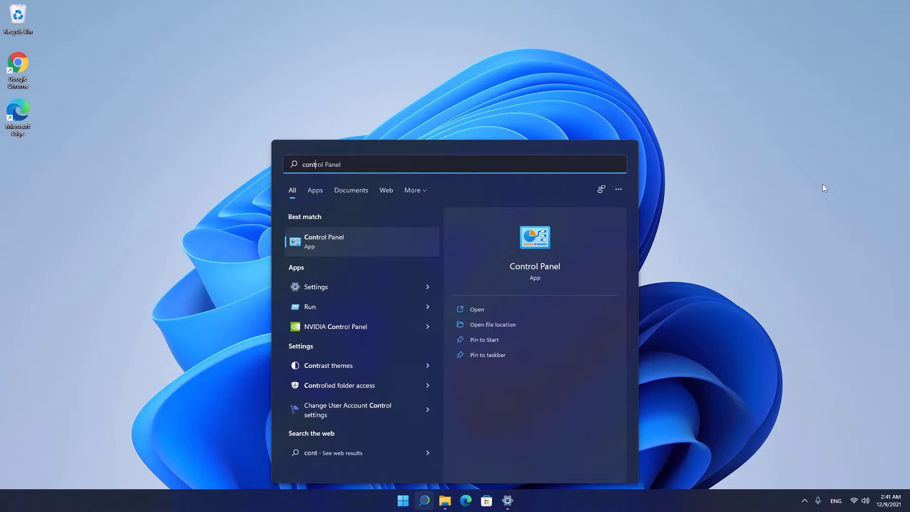
Step: Turn on the Windows Sandbox feature through Control Panel's Programs and Features and restart the PC
{"action": "left_click", "coordinate": [471, 308]}
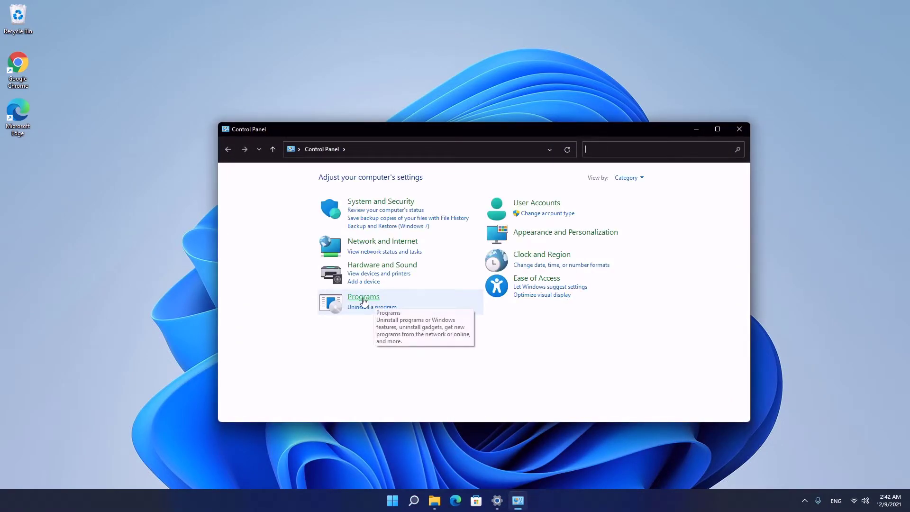
{"action": "left_click", "coordinate": [364, 298]}
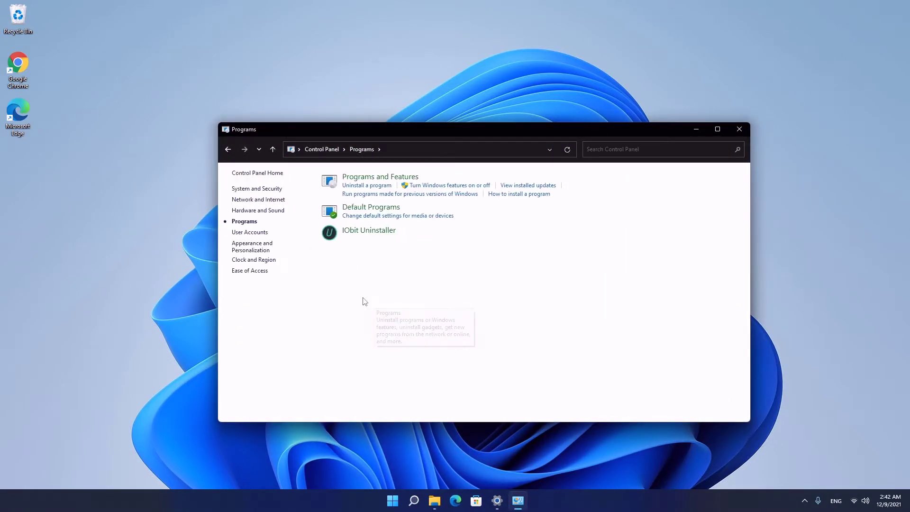
{"action": "left_click", "coordinate": [375, 180]}
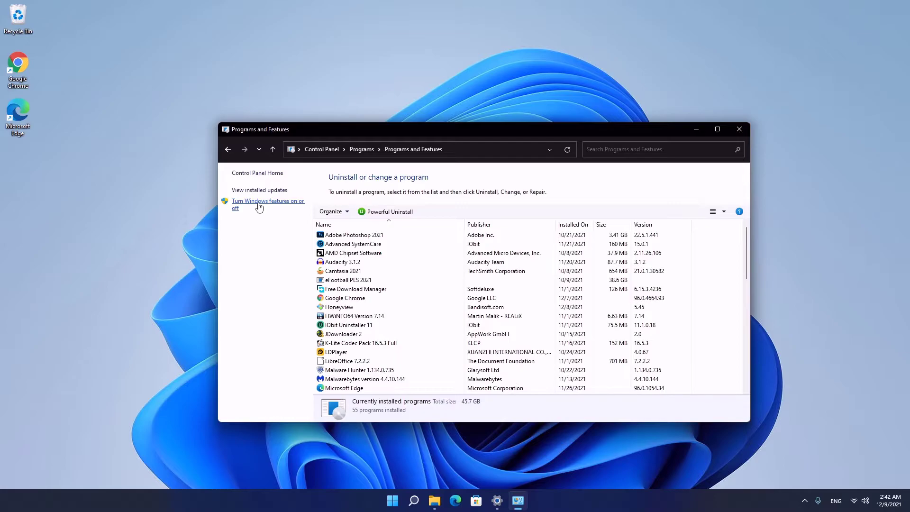
{"action": "left_click", "coordinate": [258, 203]}
{"action": "scroll", "coordinate": [488, 261], "scroll_direction": "down", "scroll_amount": 5}
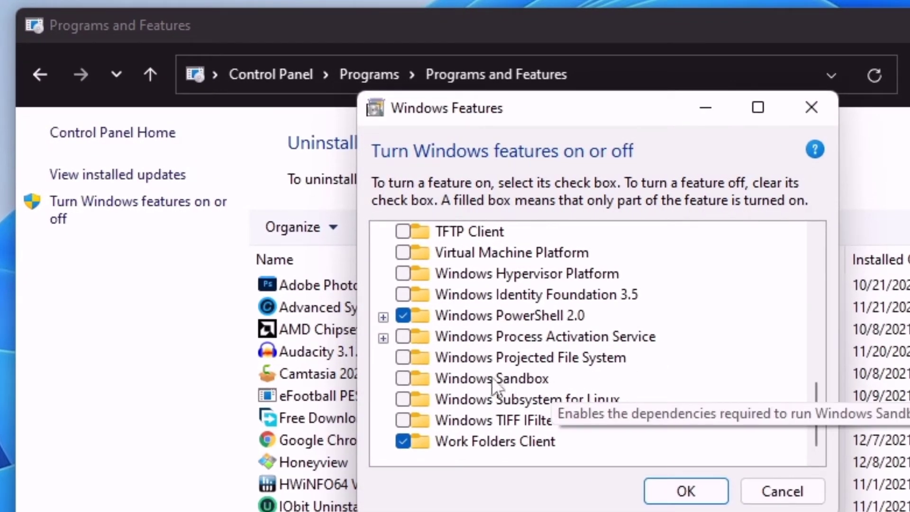
{"action": "left_click", "coordinate": [402, 379]}
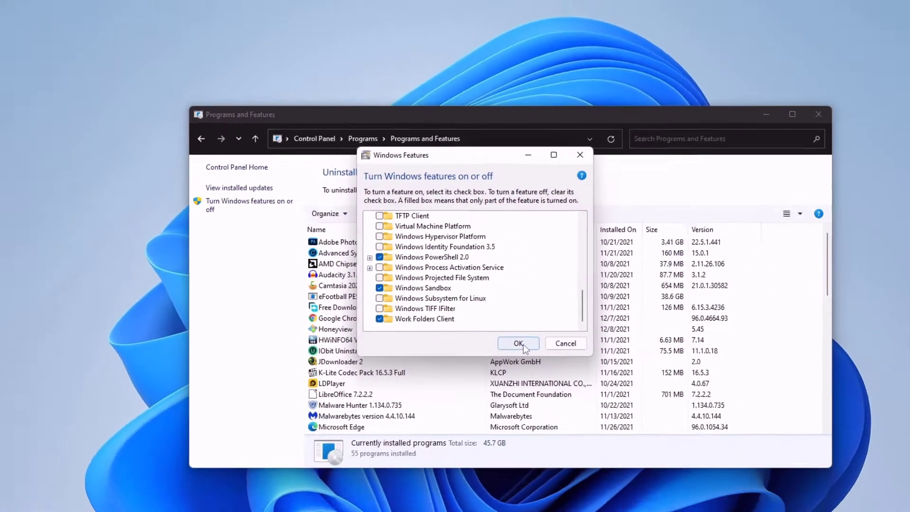
{"action": "left_click", "coordinate": [686, 491]}
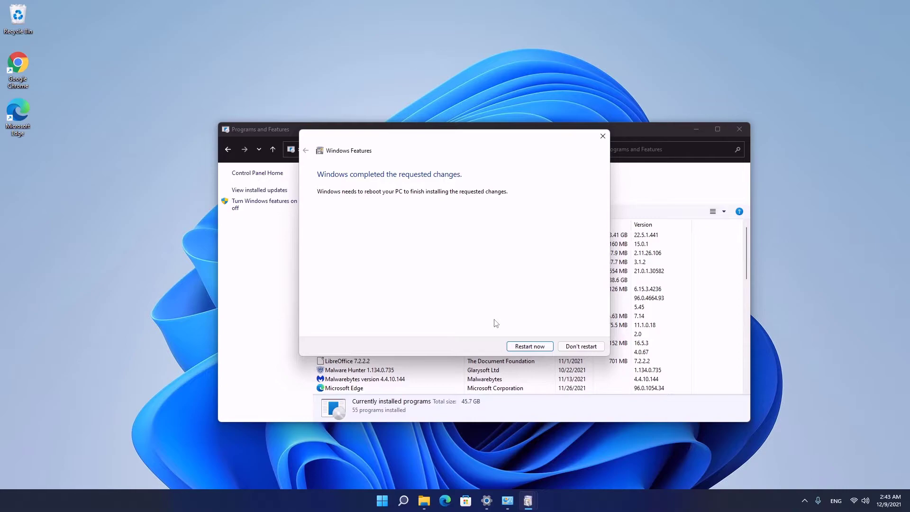
{"action": "left_click", "coordinate": [521, 346]}
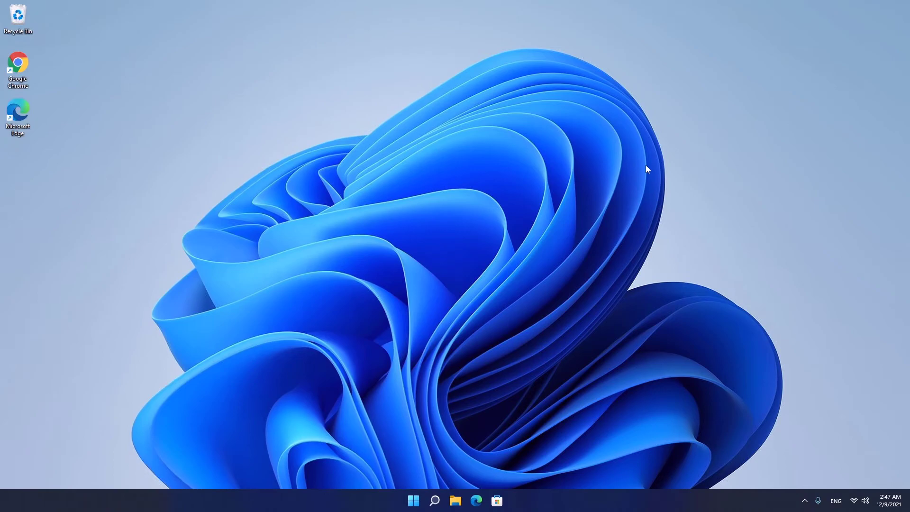
Step: Search the PC for "sand" and launch Windows Sandbox
{"action": "left_click", "coordinate": [435, 497]}
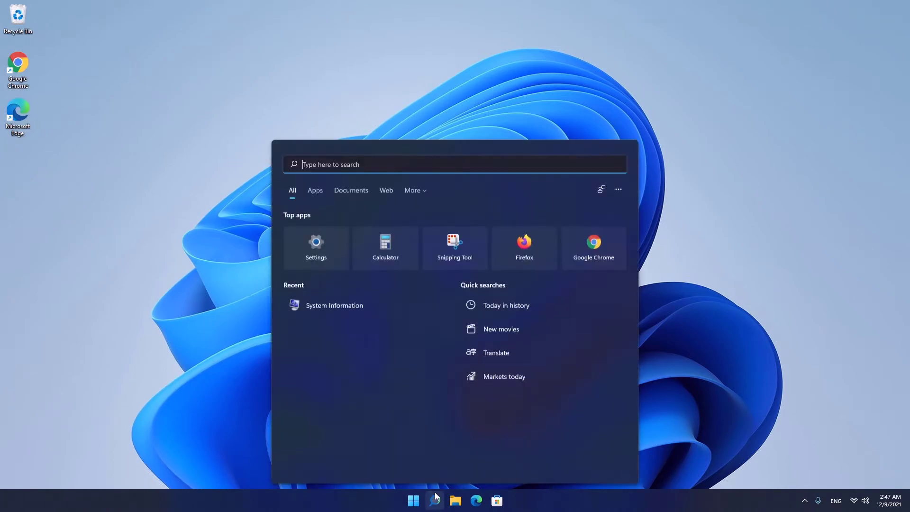
{"action": "type", "text": "sand"}
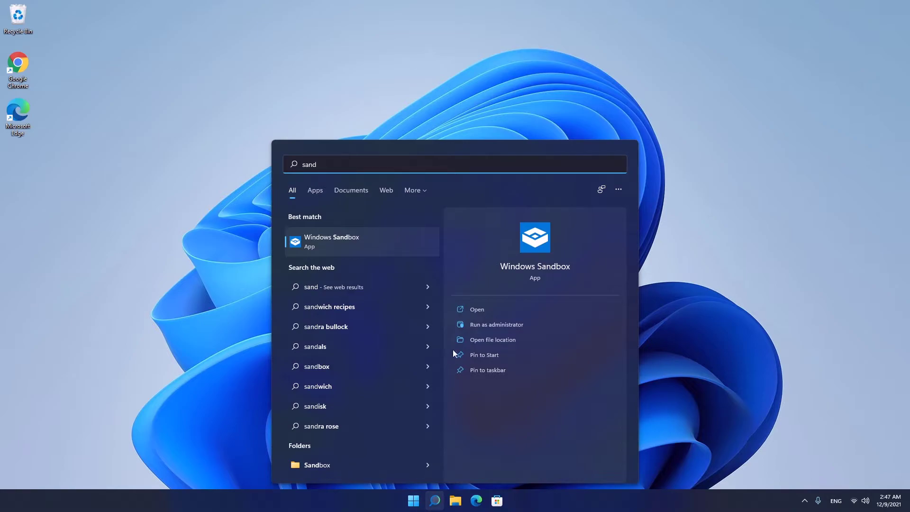
{"action": "left_click", "coordinate": [493, 308]}
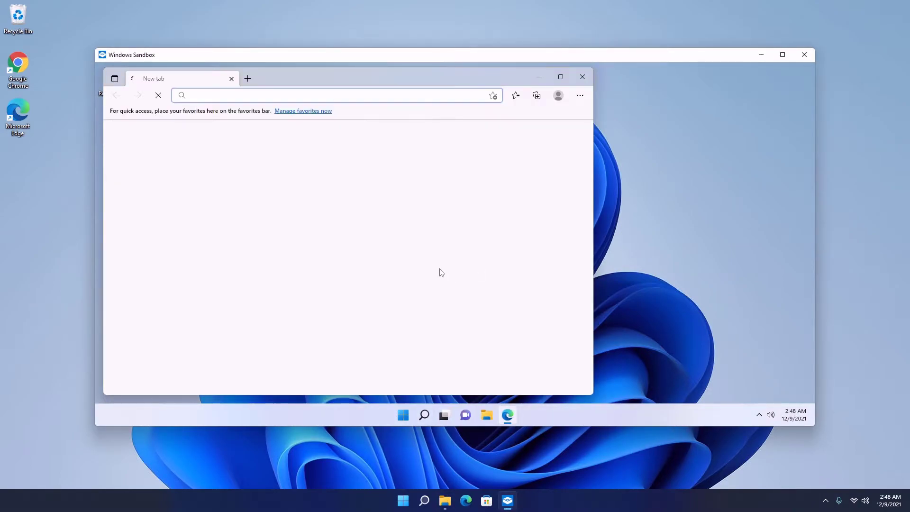
Step: Search the web for the copied term "ocenaudio" in the sandbox's Edge browser and open the ocenaudio website
{"action": "right_click", "coordinate": [332, 93]}
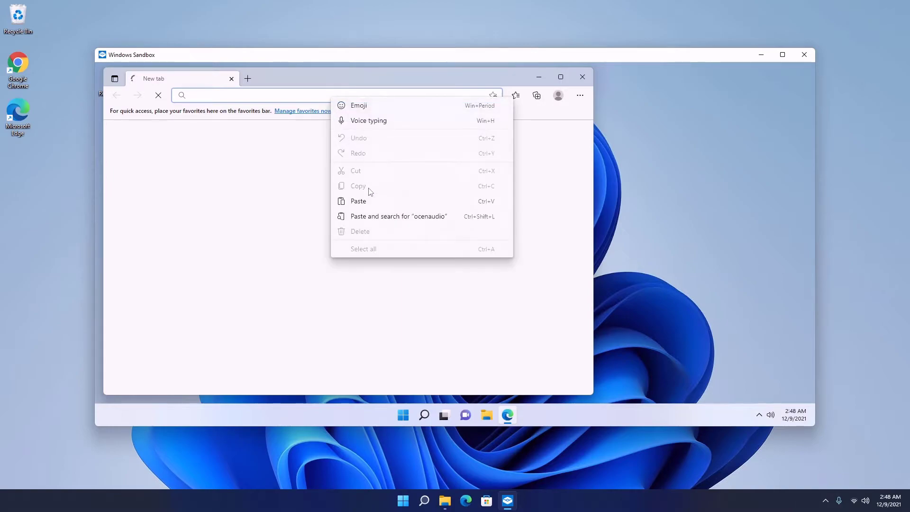
{"action": "left_click", "coordinate": [374, 216]}
{"action": "left_click", "coordinate": [214, 190]}
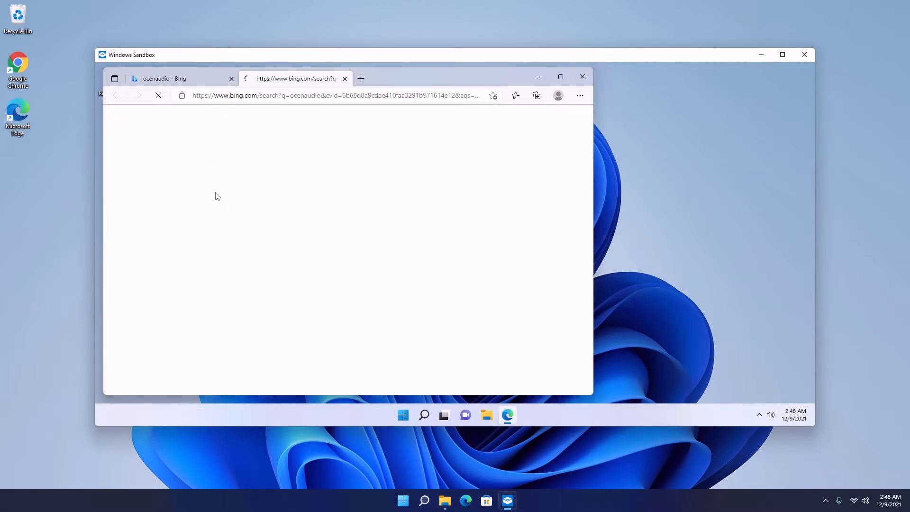
Step: Download the 64-bit Windows installer of ocenaudio 3.11.1 and expand the sandbox to full screen
{"action": "scroll", "coordinate": [232, 196], "scroll_direction": "down", "scroll_amount": 1}
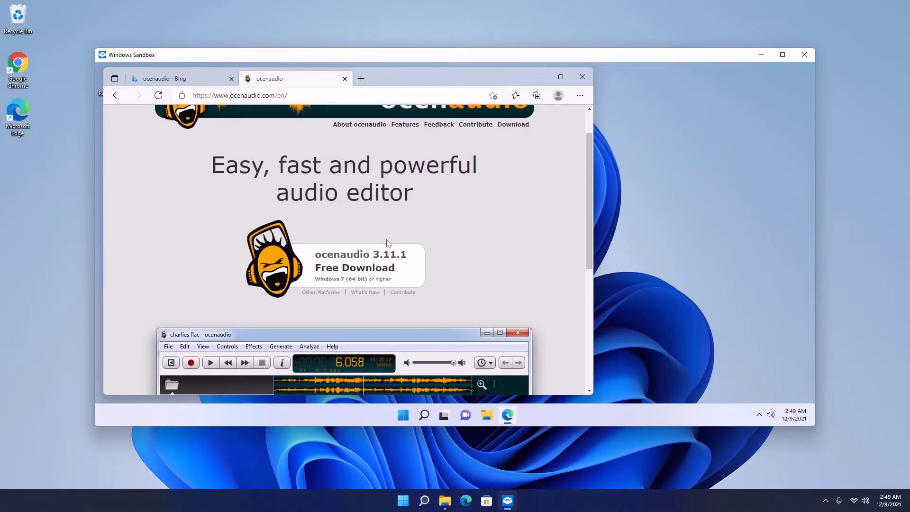
{"action": "scroll", "coordinate": [356, 322], "scroll_direction": "up", "scroll_amount": 1}
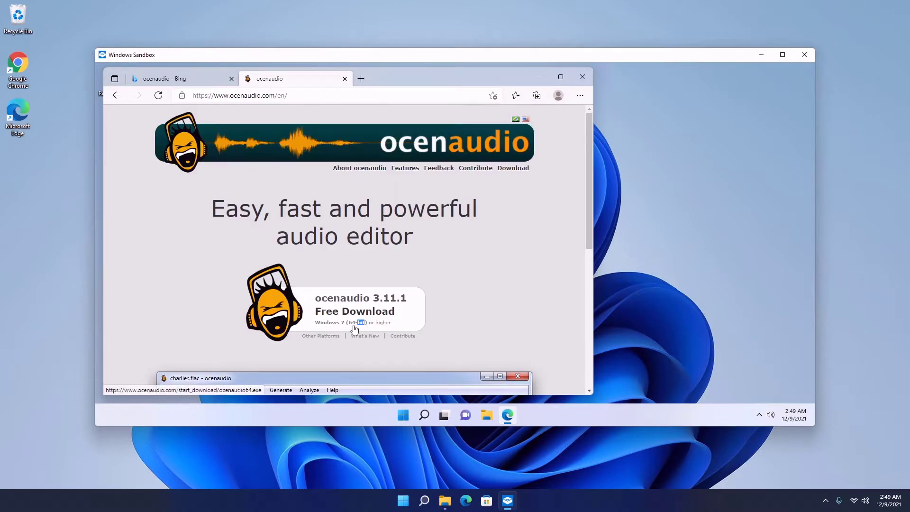
{"action": "left_click", "coordinate": [355, 319]}
{"action": "scroll", "coordinate": [356, 284], "scroll_direction": "down", "scroll_amount": 1}
{"action": "left_click_drag", "start_coordinate": [214, 58], "coordinate": [149, 22]}
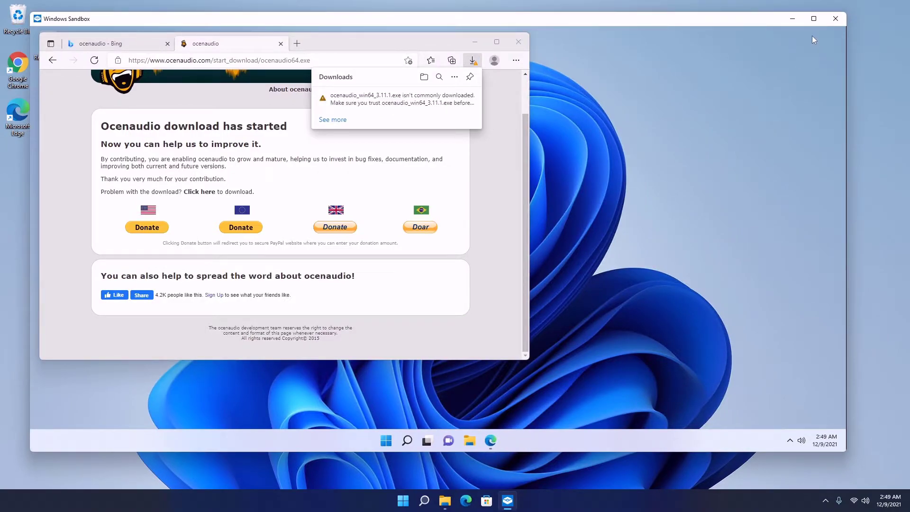
{"action": "left_click", "coordinate": [814, 18]}
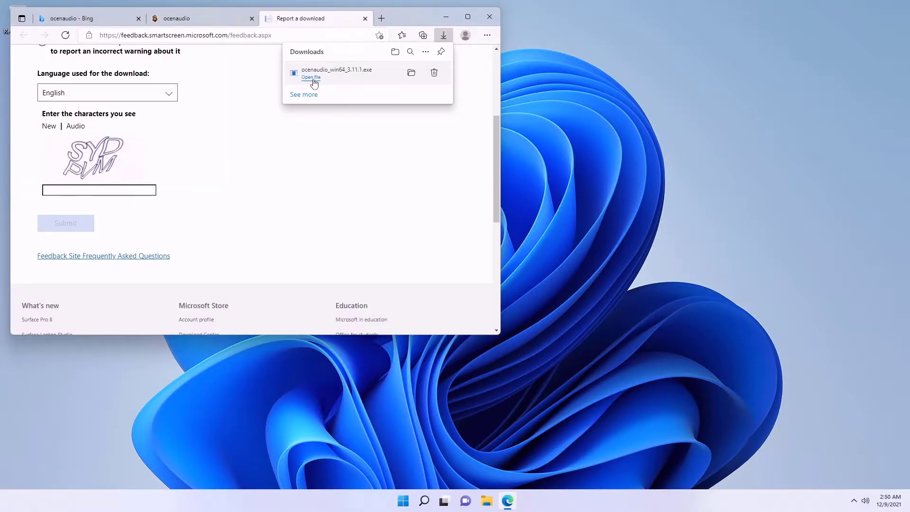
Step: Run the downloaded ocenaudio_win64_3.11.1.exe and install ocenaudio with English as the installer language
{"action": "left_click", "coordinate": [312, 77]}
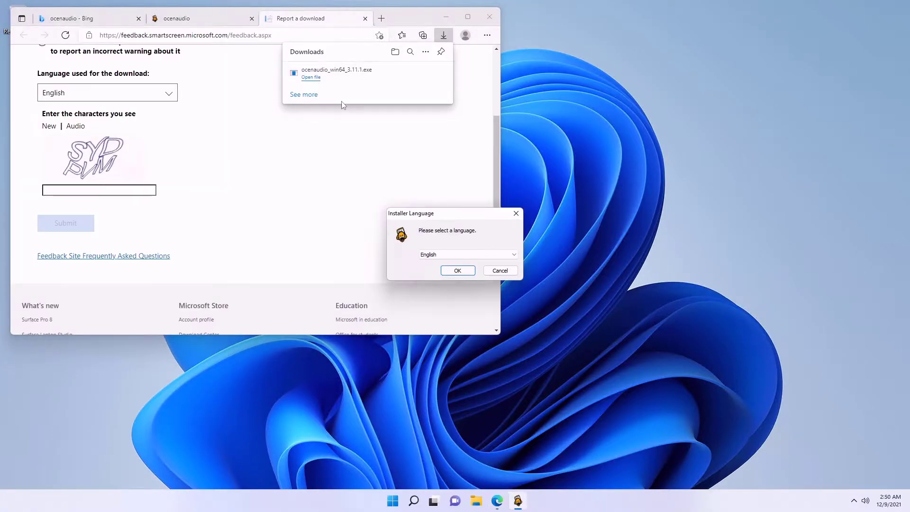
{"action": "left_click", "coordinate": [464, 273]}
{"action": "left_click", "coordinate": [495, 325]}
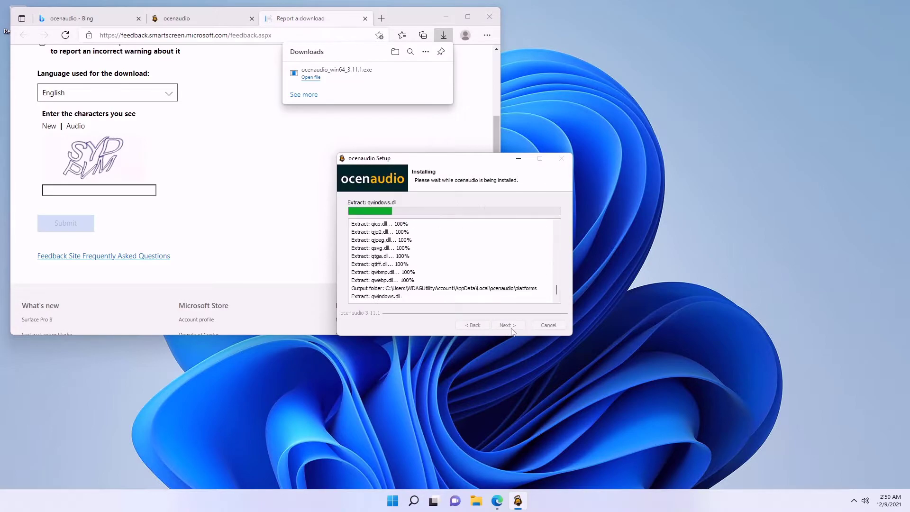
{"action": "left_click", "coordinate": [508, 324]}
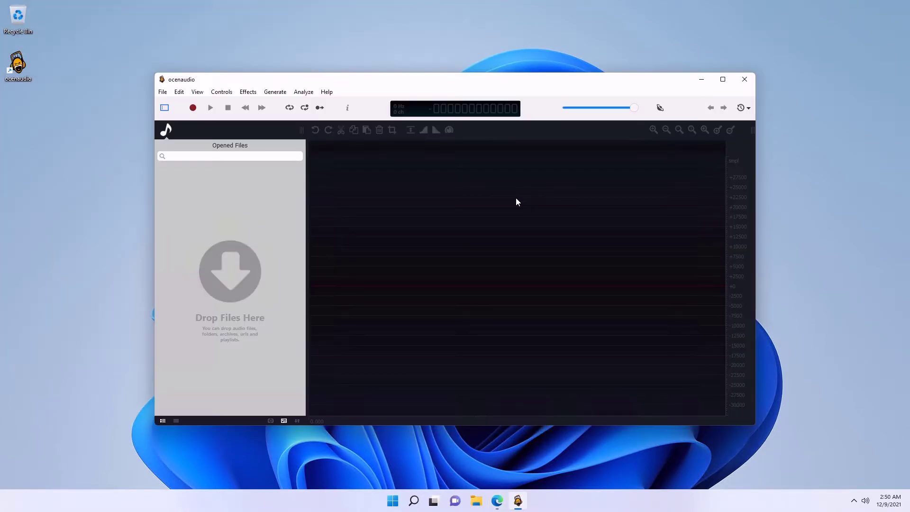
Step: Maximize the ocenaudio window inside the sandbox and return the sandbox from full screen to windowed view
{"action": "left_click", "coordinate": [723, 79]}
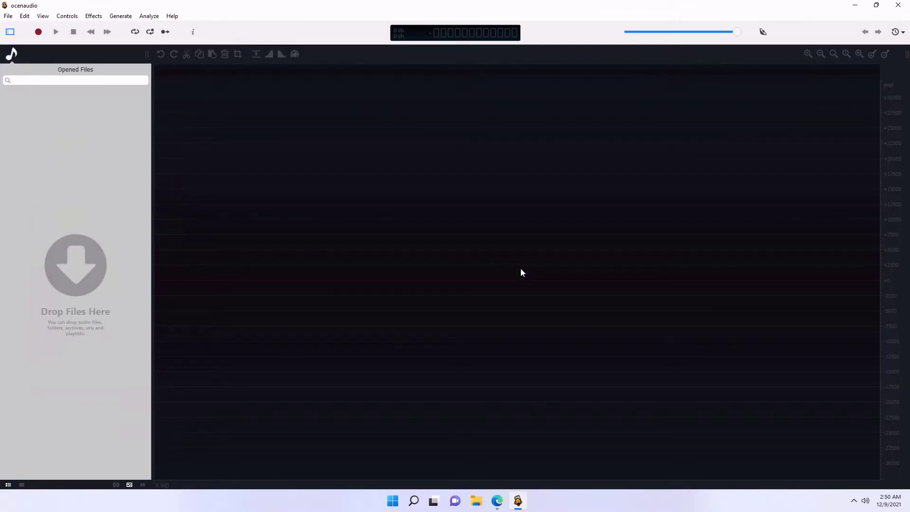
{"action": "mouse_move", "coordinate": [545, 5]}
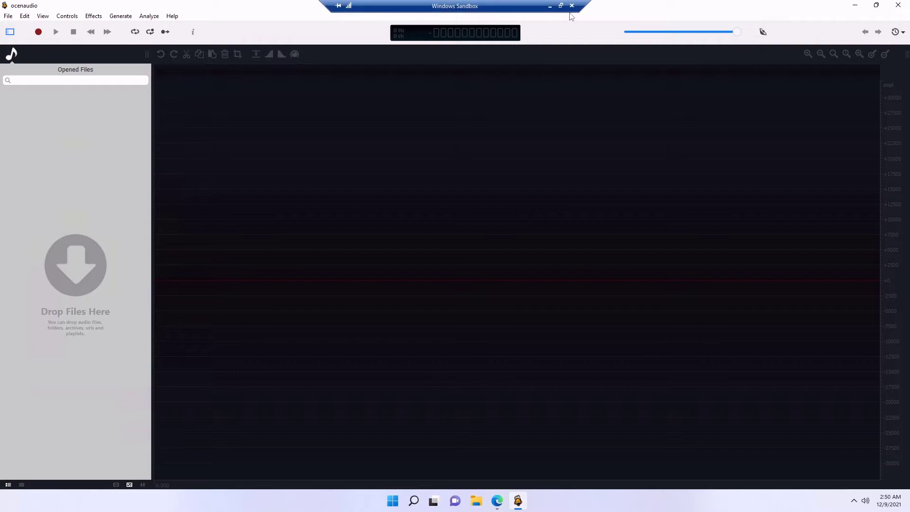
{"action": "left_click", "coordinate": [560, 6]}
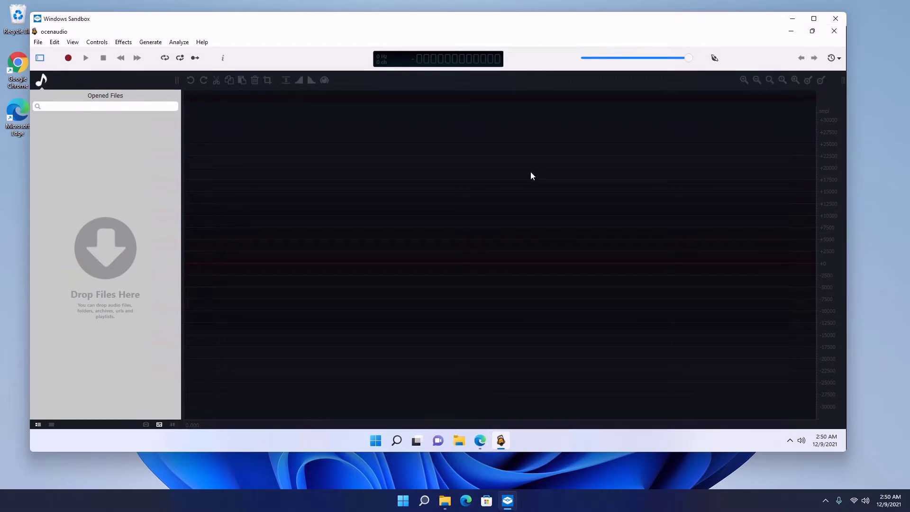
Step: View the sandbox's system Settings and browse the Office website in a new Edge tab
{"action": "key", "text": "super+i"}
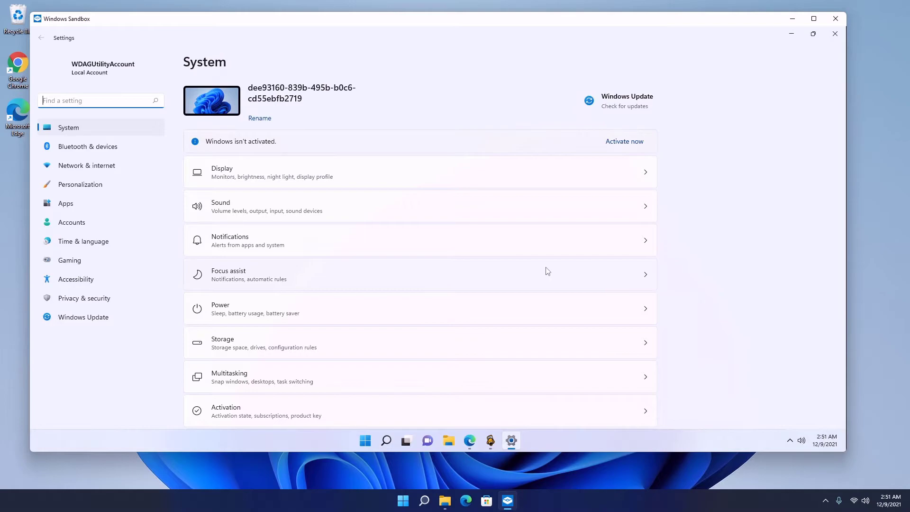
{"action": "left_click", "coordinate": [497, 42]}
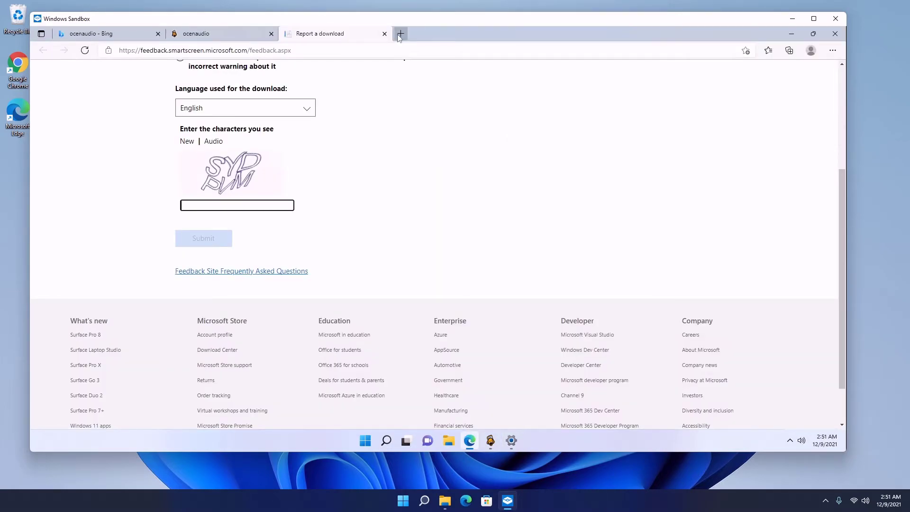
{"action": "left_click", "coordinate": [399, 34]}
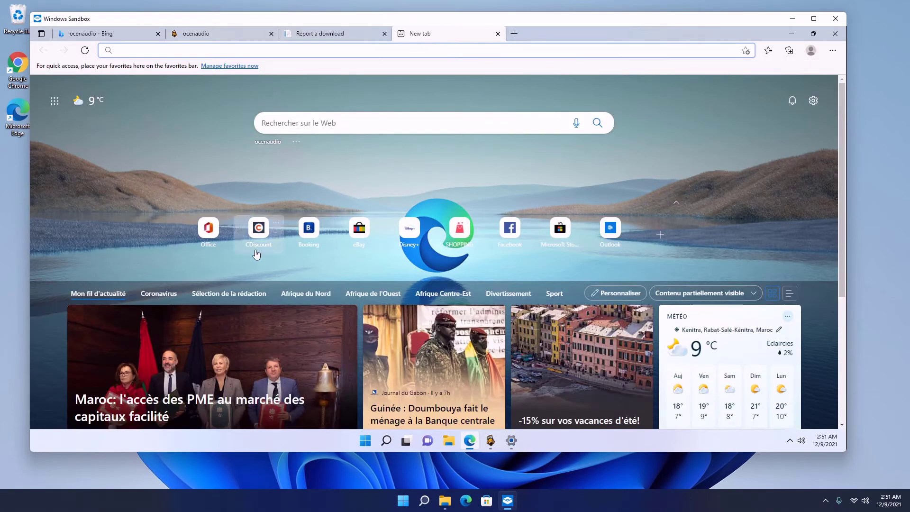
{"action": "left_click", "coordinate": [208, 228]}
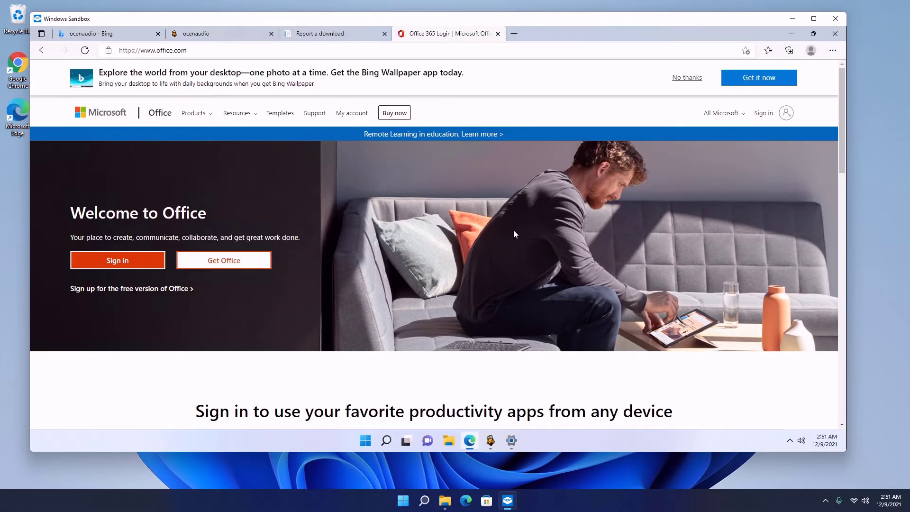
{"action": "scroll", "coordinate": [514, 231], "scroll_direction": "down", "scroll_amount": 5}
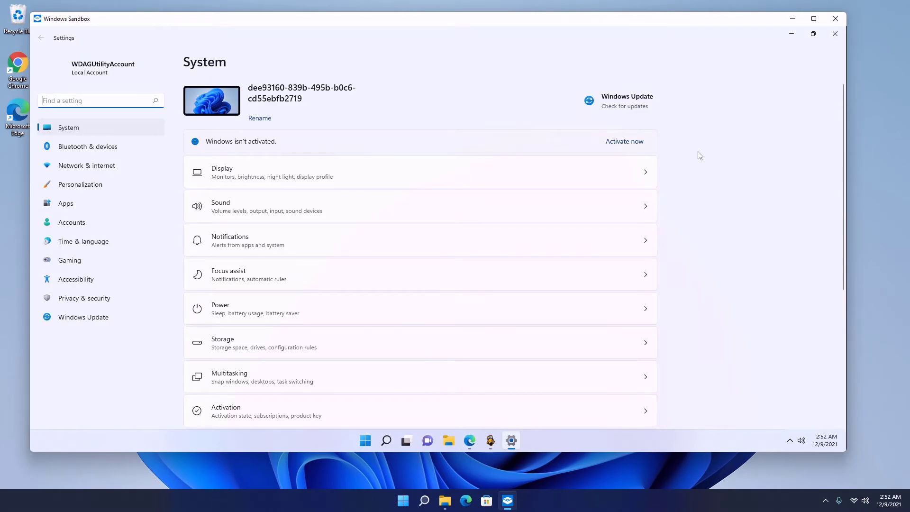
Step: Close Windows Sandbox and accept that all of its content is permanently discarded
{"action": "left_click", "coordinate": [836, 19]}
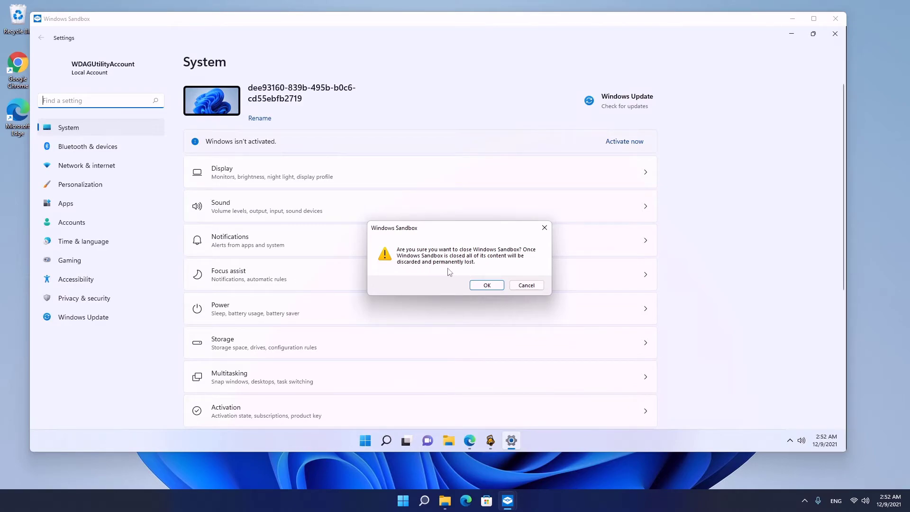
{"action": "left_click", "coordinate": [487, 285]}
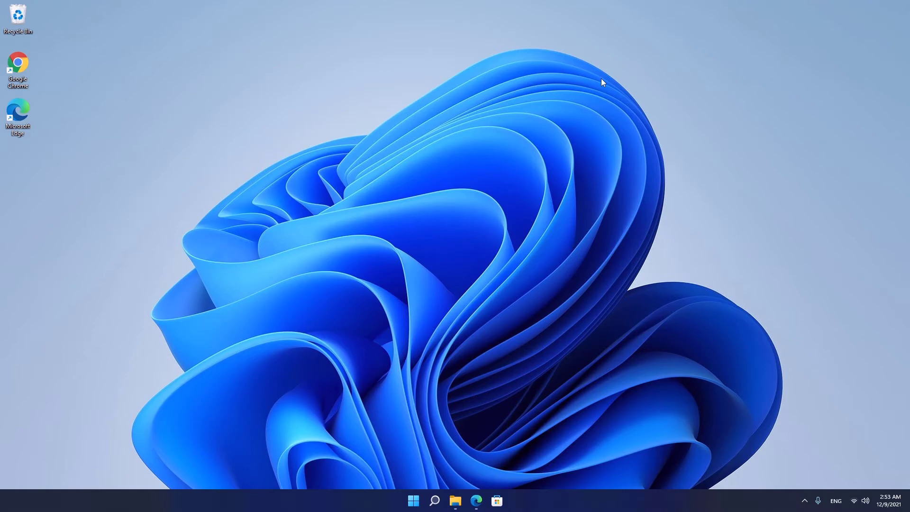
Step: Switch to Microsoft Edge and look through the BlueStacks support article on enabling virtualization on Windows 10
{"action": "left_click", "coordinate": [476, 500]}
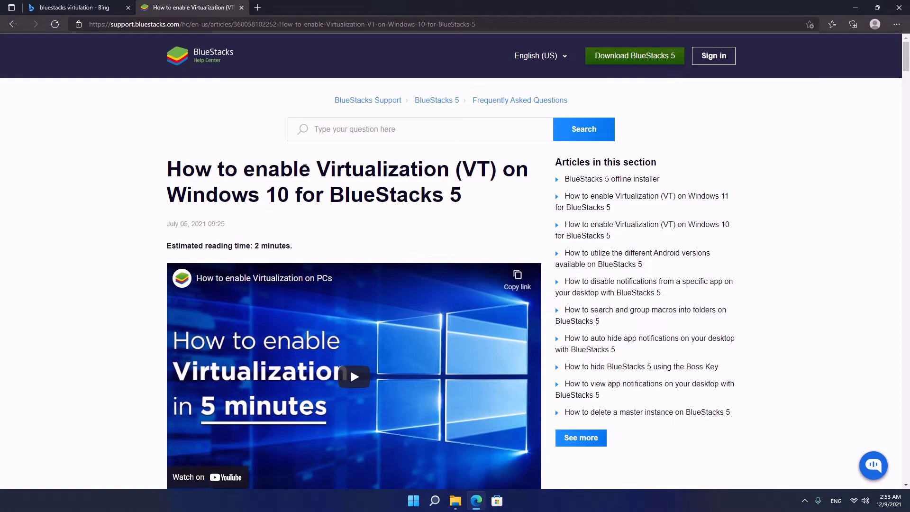
{"action": "scroll", "coordinate": [351, 262], "scroll_direction": "down", "scroll_amount": 9}
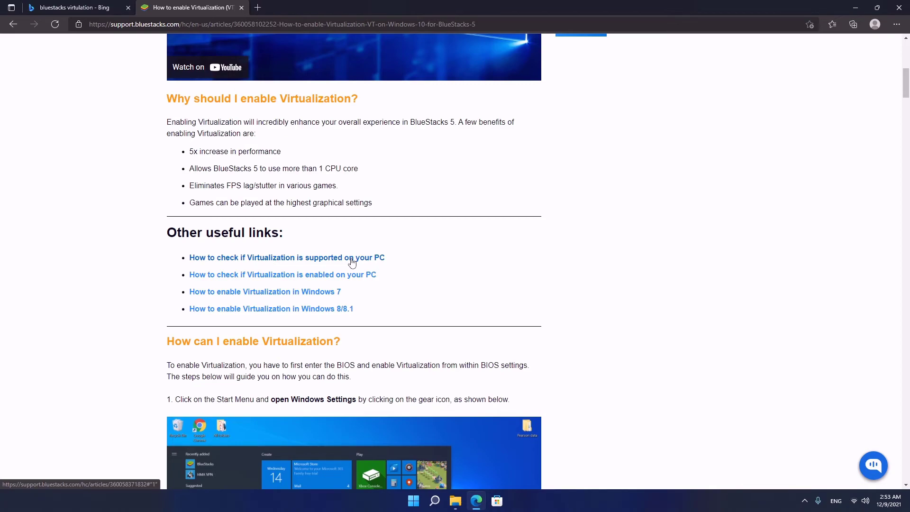
{"action": "scroll", "coordinate": [445, 235], "scroll_direction": "up", "scroll_amount": 9}
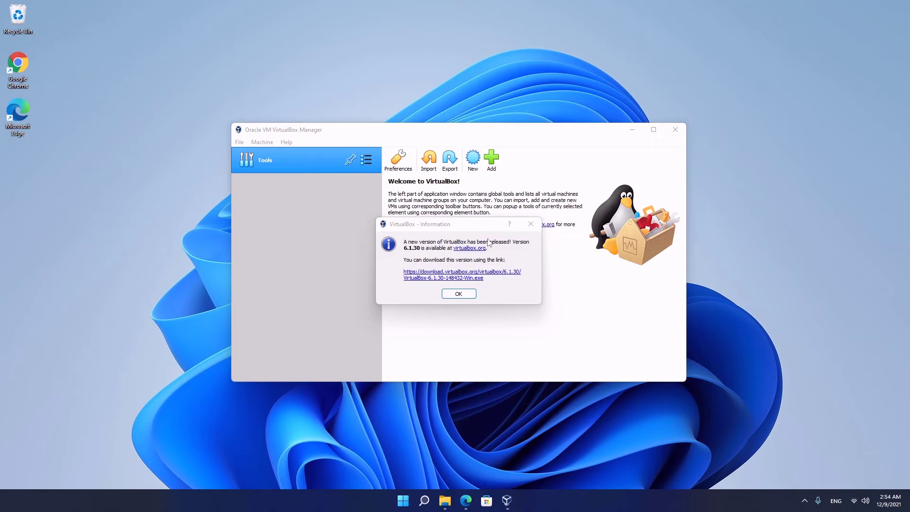
Step: Dismiss the new-version notice in Oracle VM VirtualBox Manager and minimize its window
{"action": "left_click", "coordinate": [531, 223]}
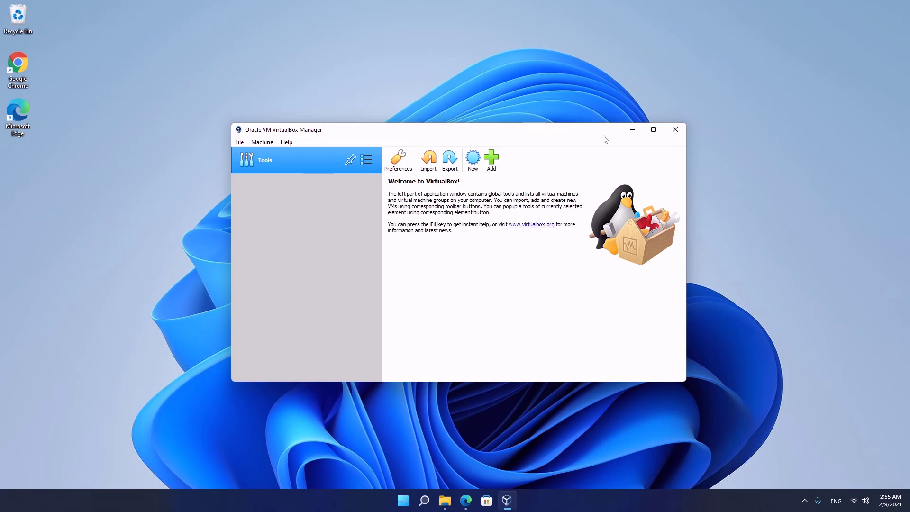
{"action": "left_click", "coordinate": [632, 129]}
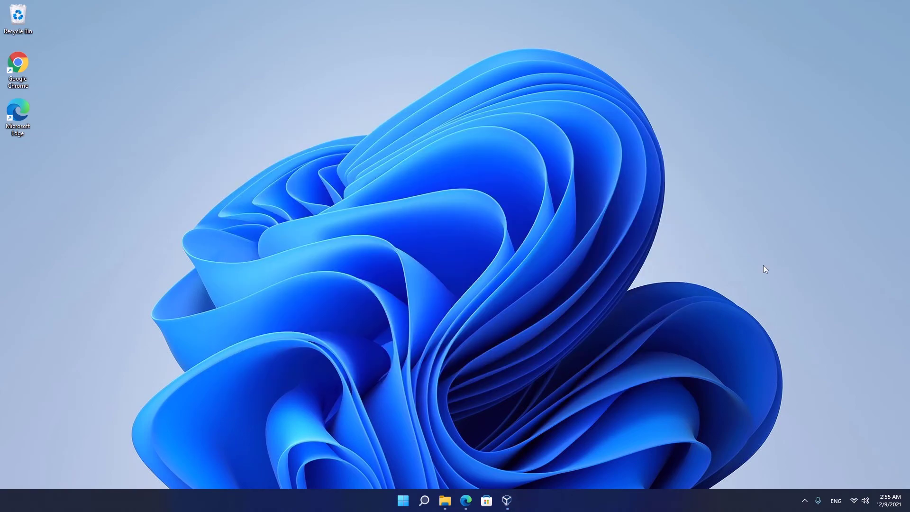